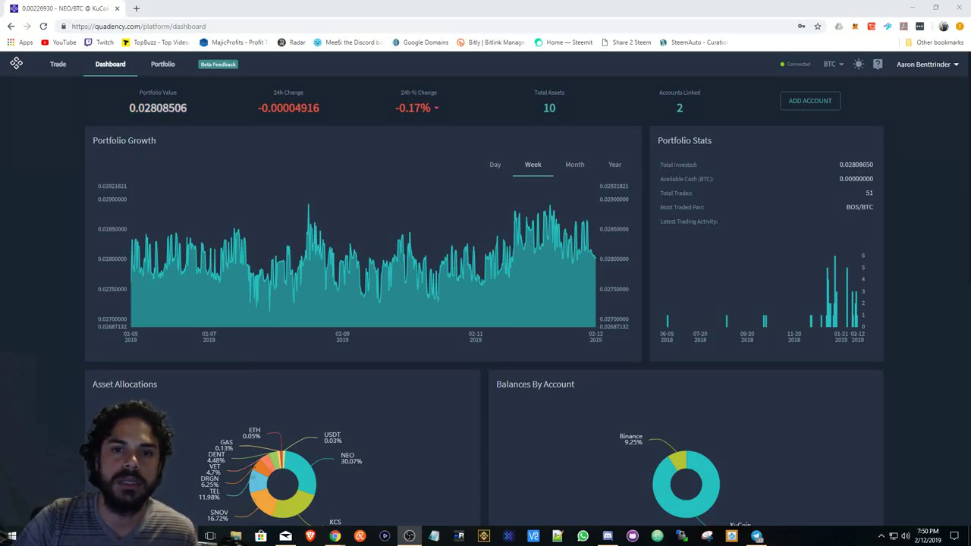
Step: Switch to the Mail app and read the New Dashboard Widgets section of the Quadency "Announcing new features!" email, highlighting "Portfolio Stats"
click(916, 218)
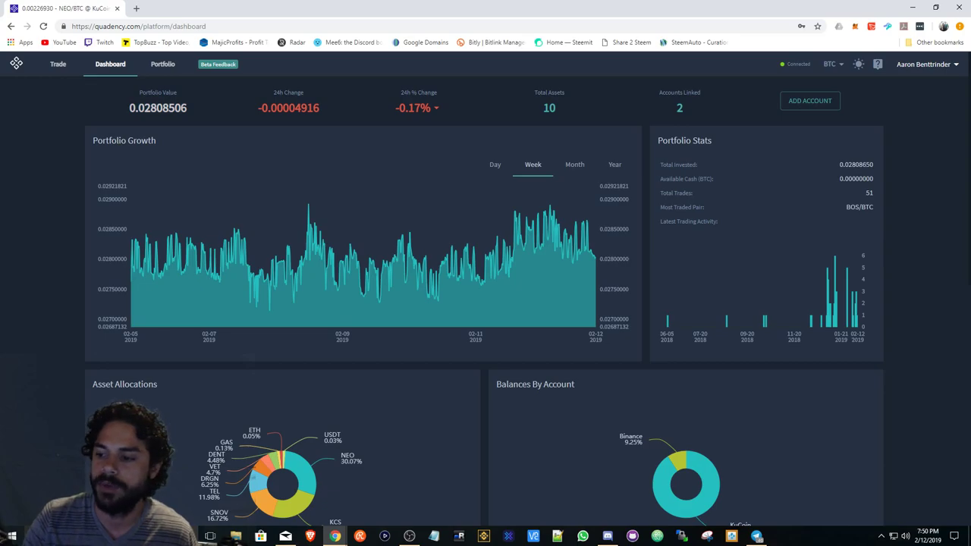
key(alt+Tab)
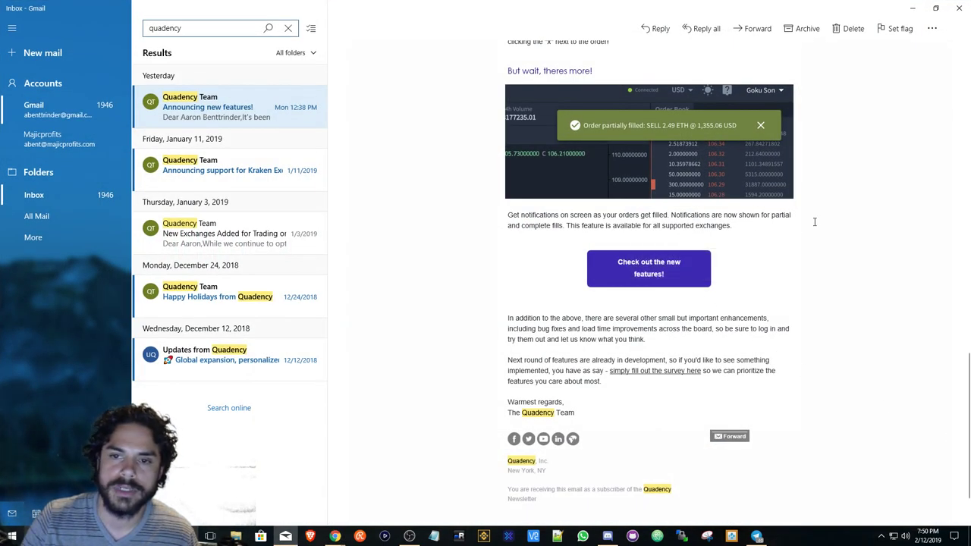
scroll(850, 235, up, 15)
scroll(843, 242, down, 2)
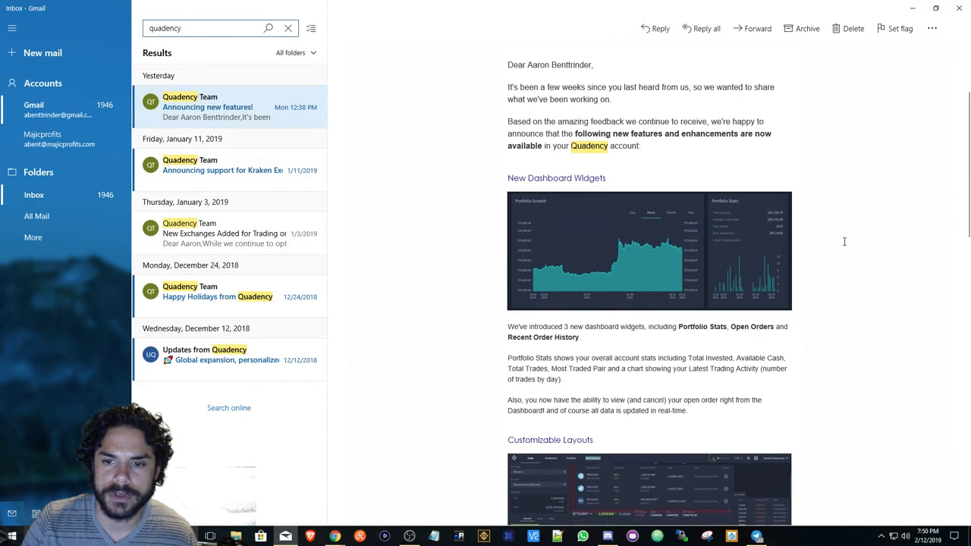
scroll(843, 242, down, 2)
scroll(844, 241, down, 2)
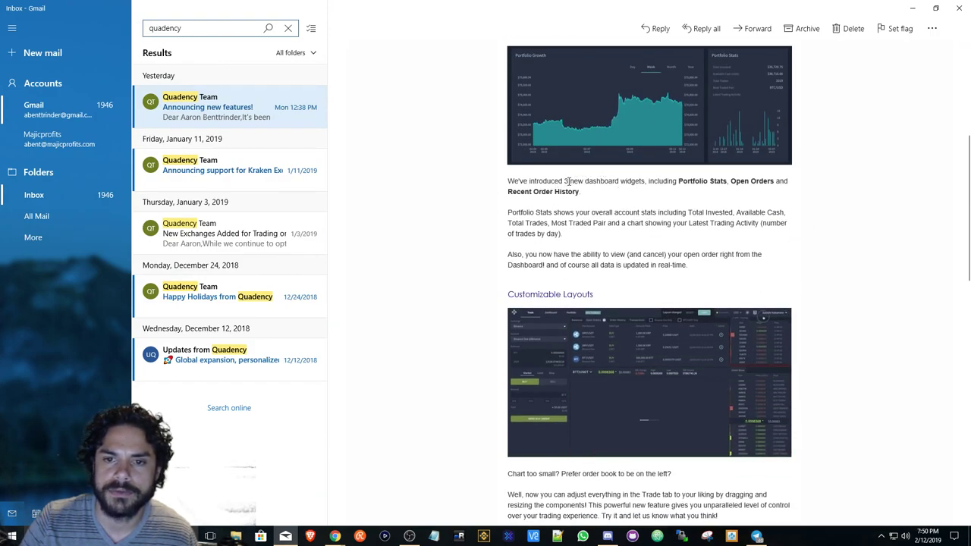
drag(563, 182, 726, 181)
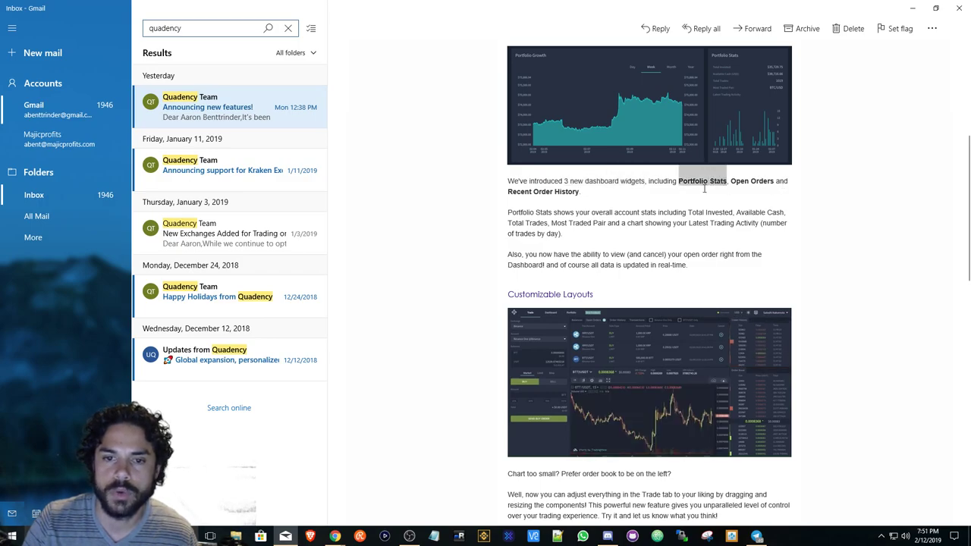
Step: Read the email's sections on customizable layouts, viewing and cancelling orders from the chart, and order fill notifications
scroll(849, 263, down, 2)
scroll(851, 258, down, 3)
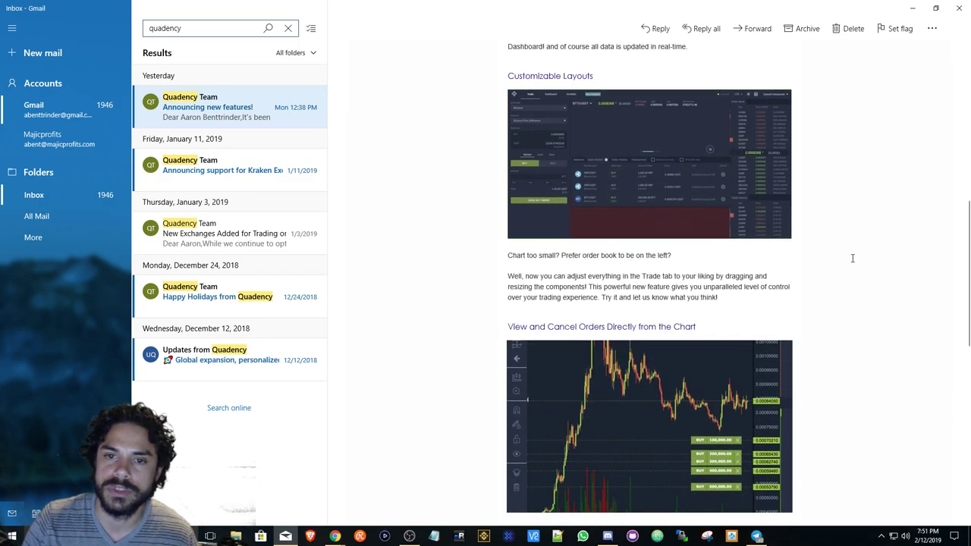
scroll(872, 254, up, 2)
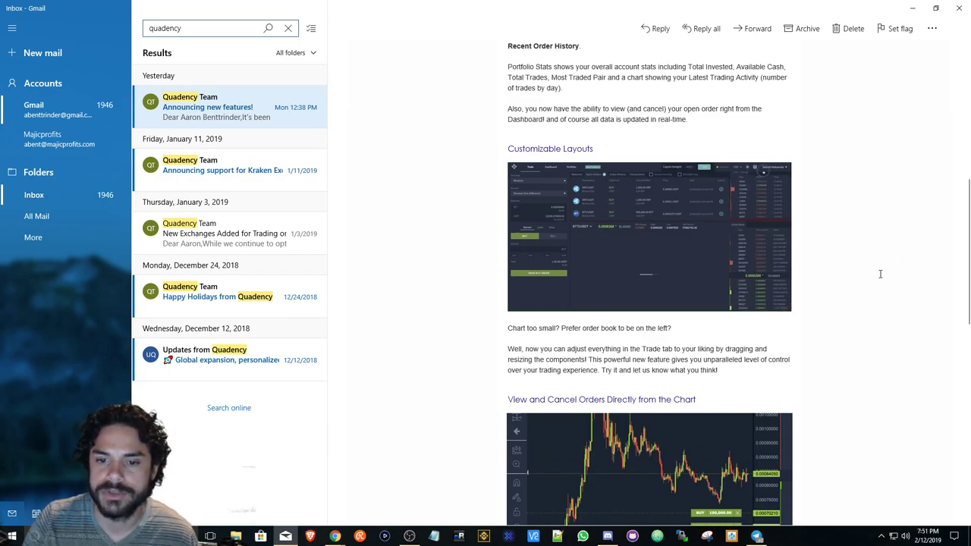
scroll(879, 274, down, 3)
scroll(879, 274, down, 2)
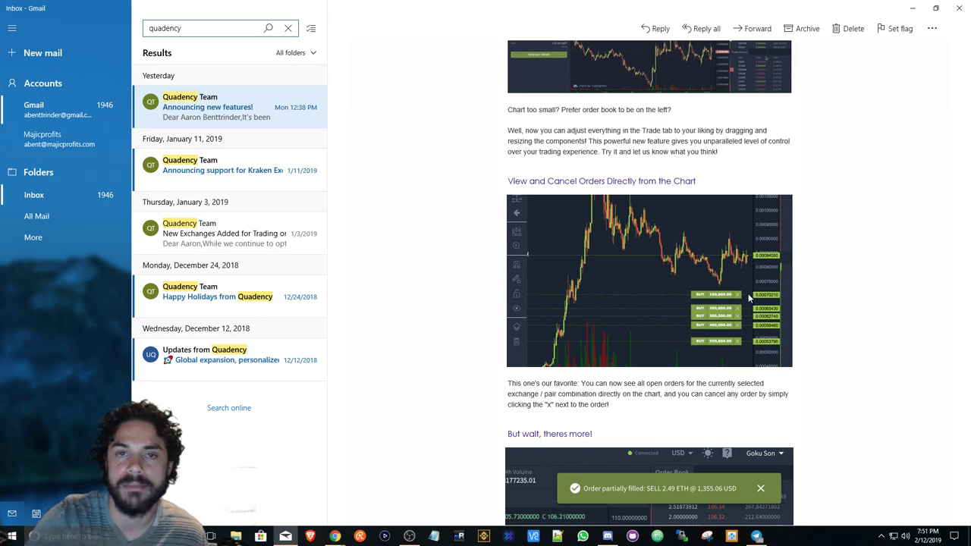
scroll(827, 300, down, 2)
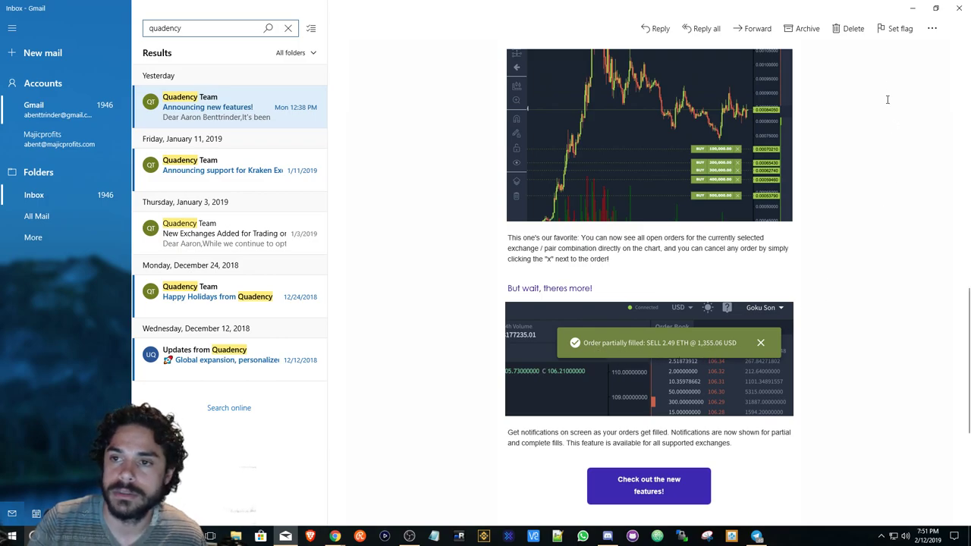
Step: Return to the Quadency dashboard in Chrome and review the portfolio stats, asset allocations, account balances, open orders and recent order history
click(914, 9)
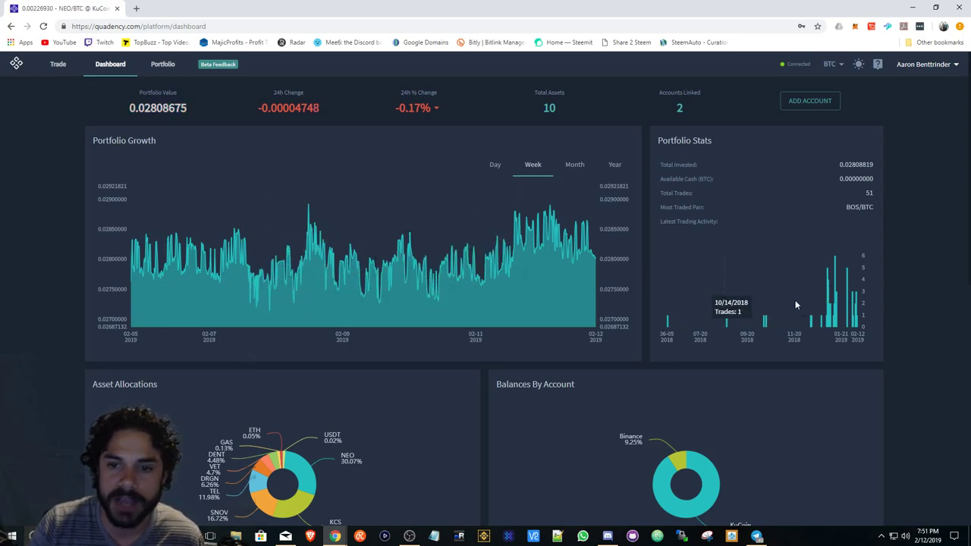
scroll(938, 334, down, 1)
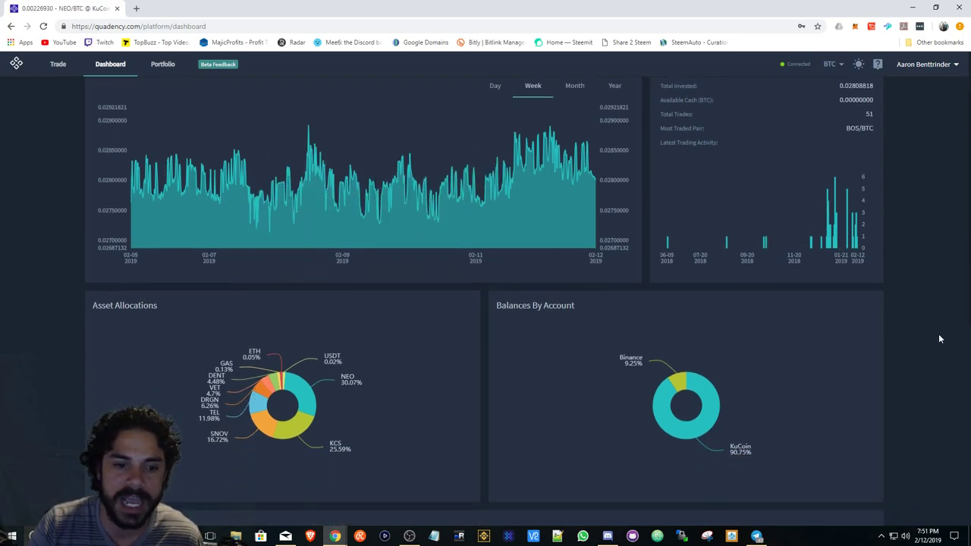
scroll(506, 319, down, 1)
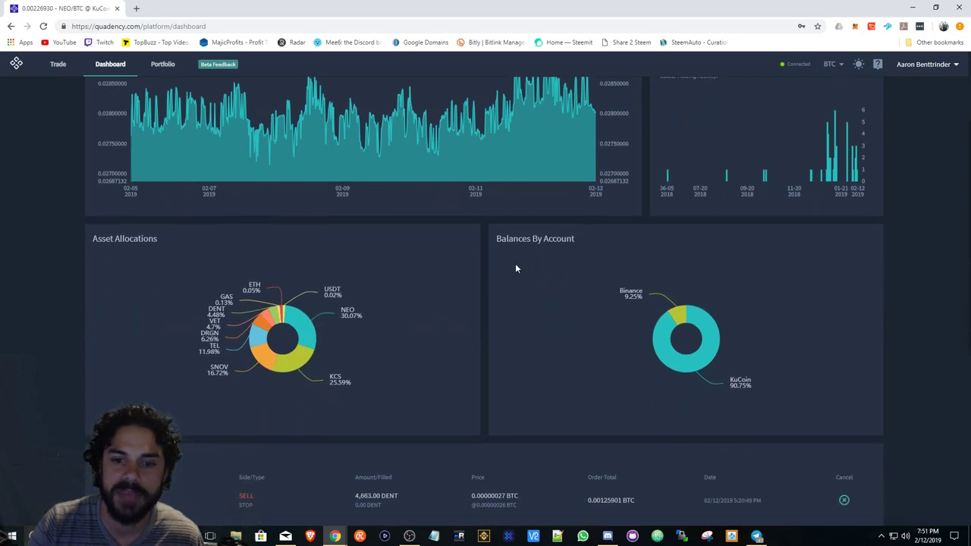
scroll(643, 363, down, 3)
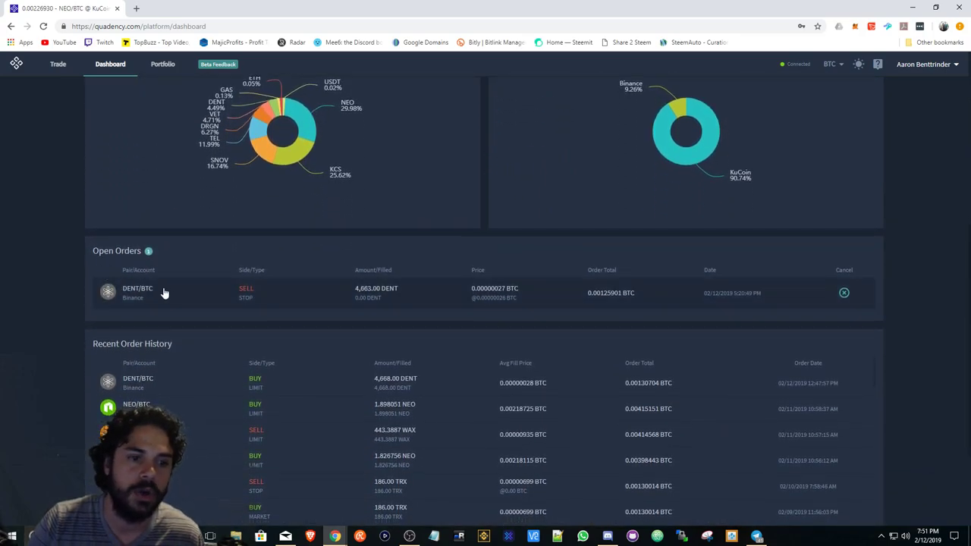
scroll(251, 375, down, 4)
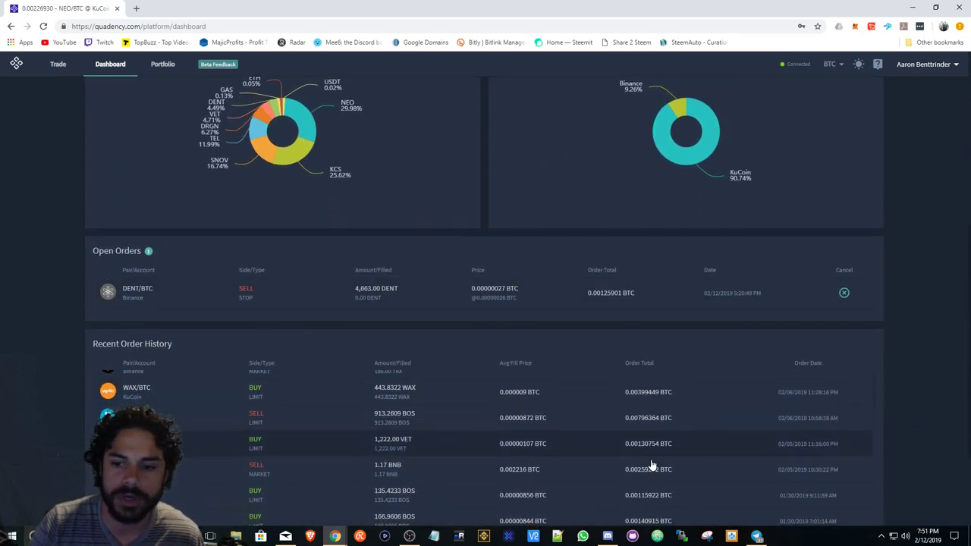
scroll(651, 464, up, 6)
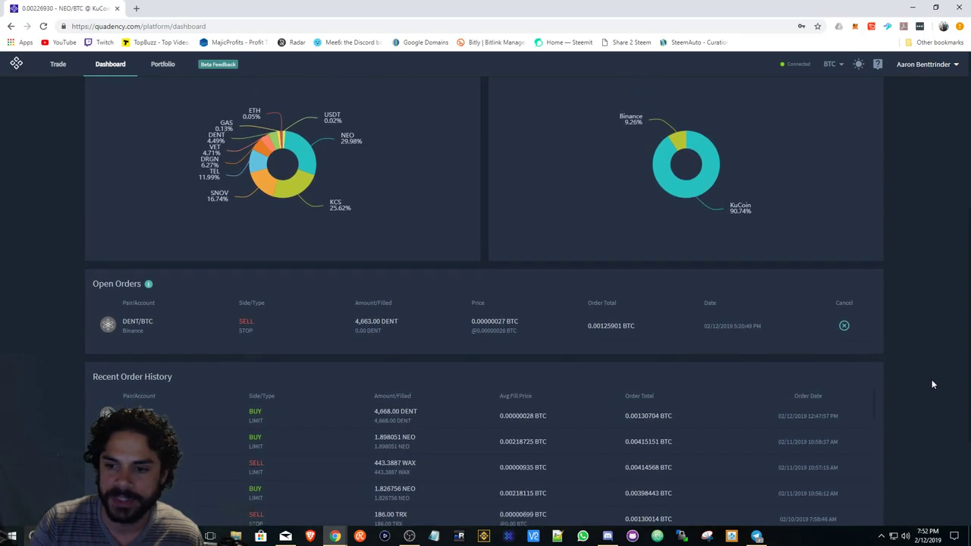
scroll(932, 385, down, 3)
scroll(932, 385, up, 2)
scroll(932, 385, down, 1)
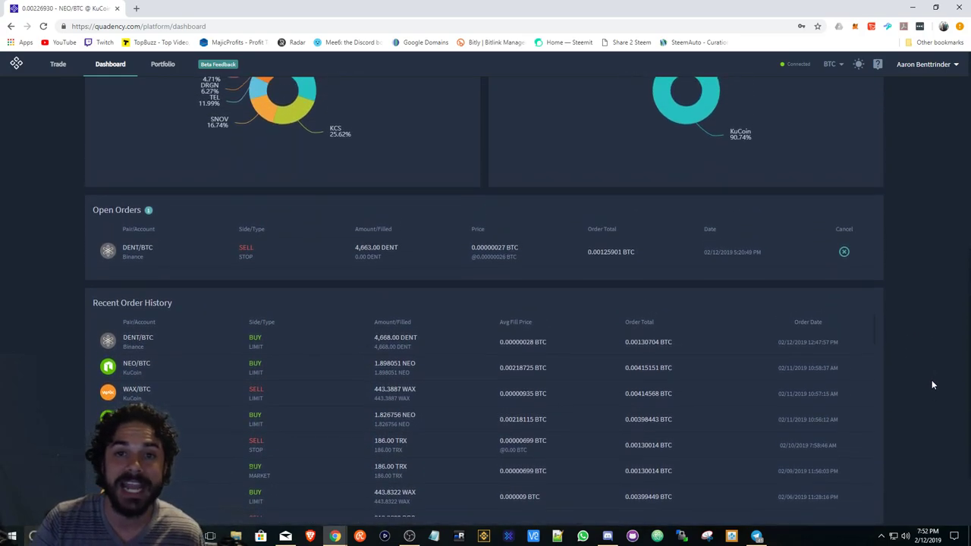
scroll(932, 385, up, 5)
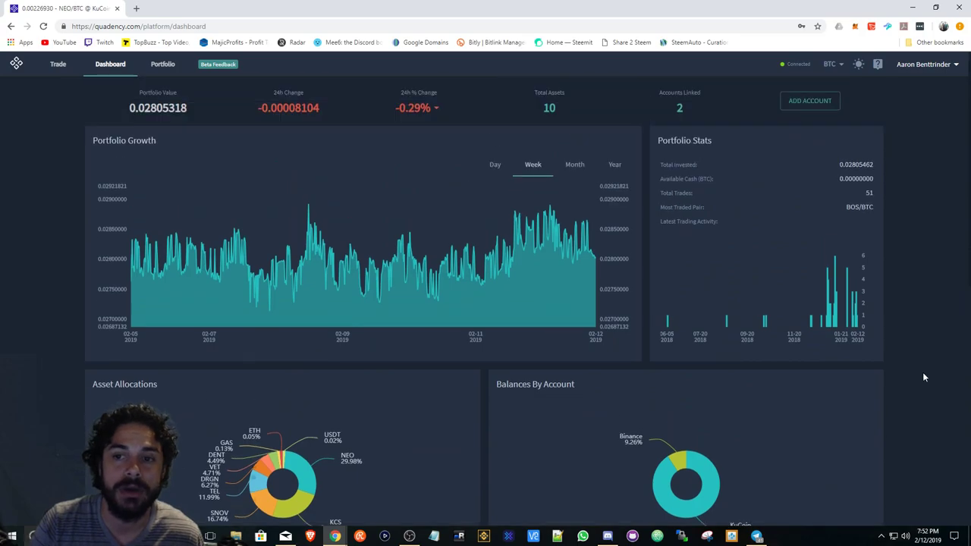
Step: View the linked exchange accounts, and check the two-factor authentication settings and last login details
click(678, 110)
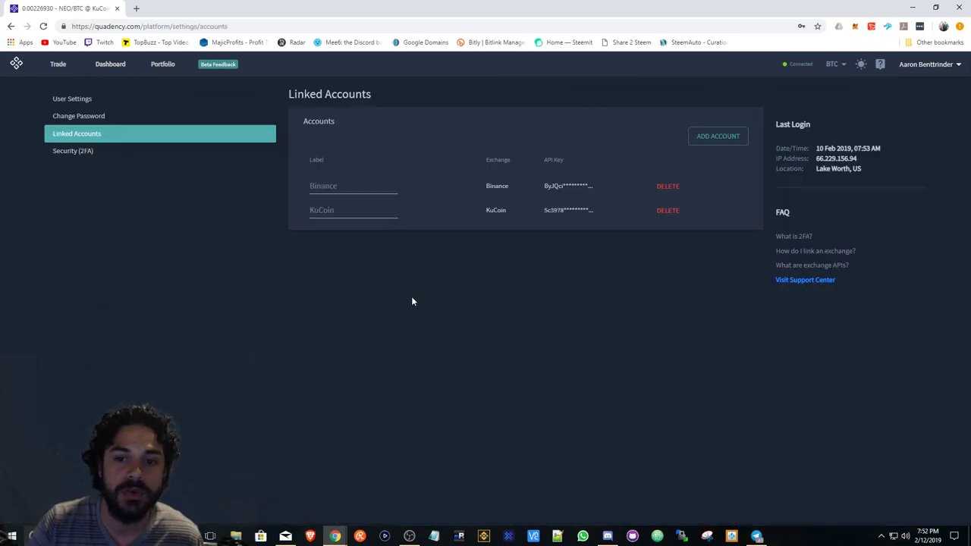
click(75, 153)
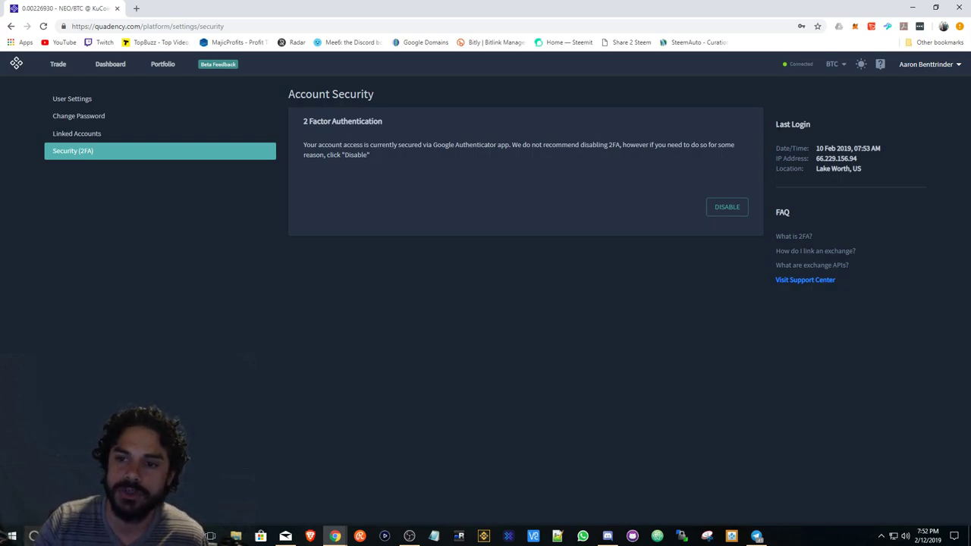
drag(799, 129, 864, 170)
click(864, 169)
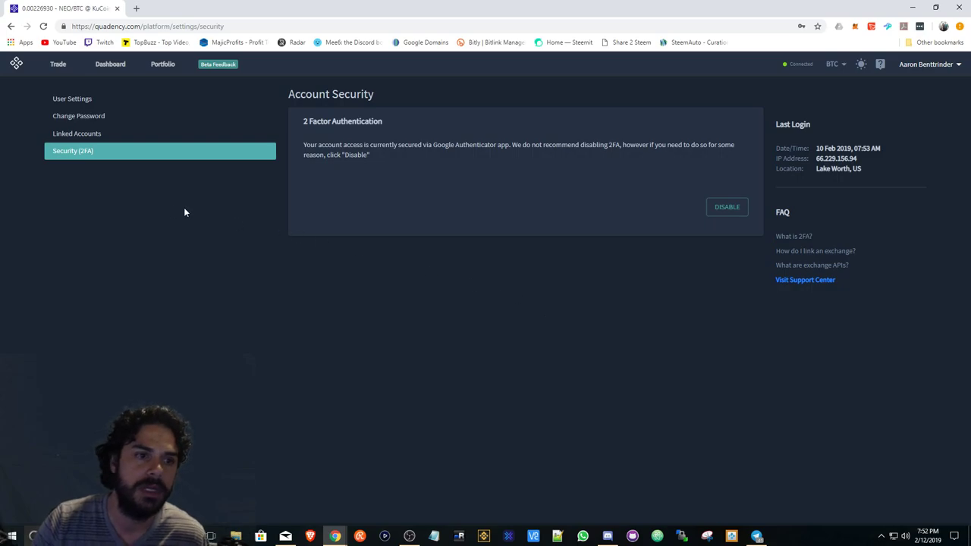
Step: View the portfolio holdings by asset and by account
click(155, 65)
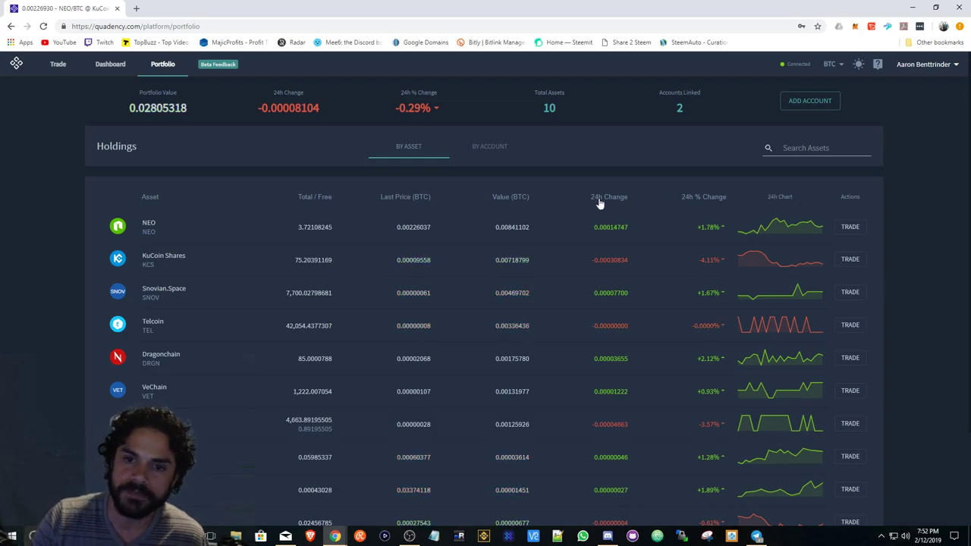
click(491, 148)
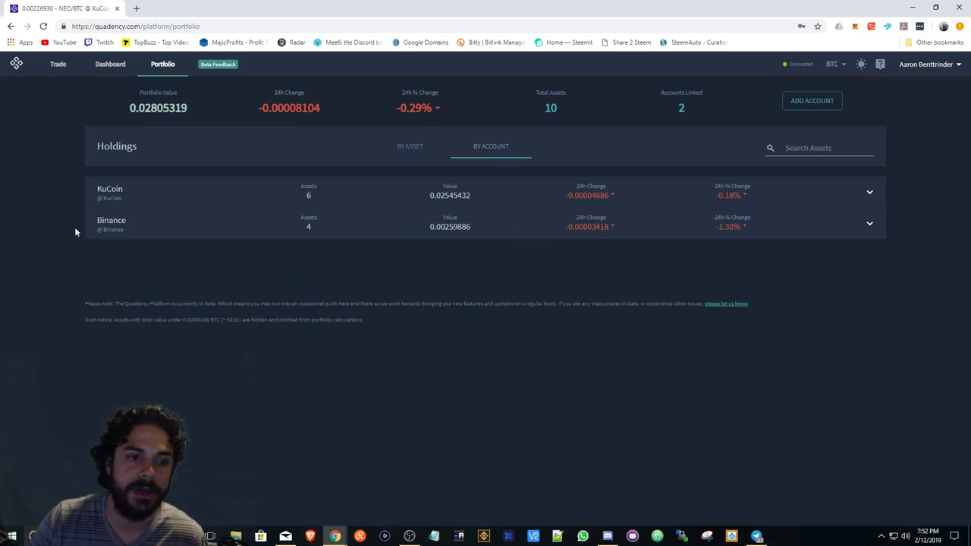
Step: Open the Linked Accounts settings and bring up the form for adding an exchange account
click(915, 66)
click(919, 119)
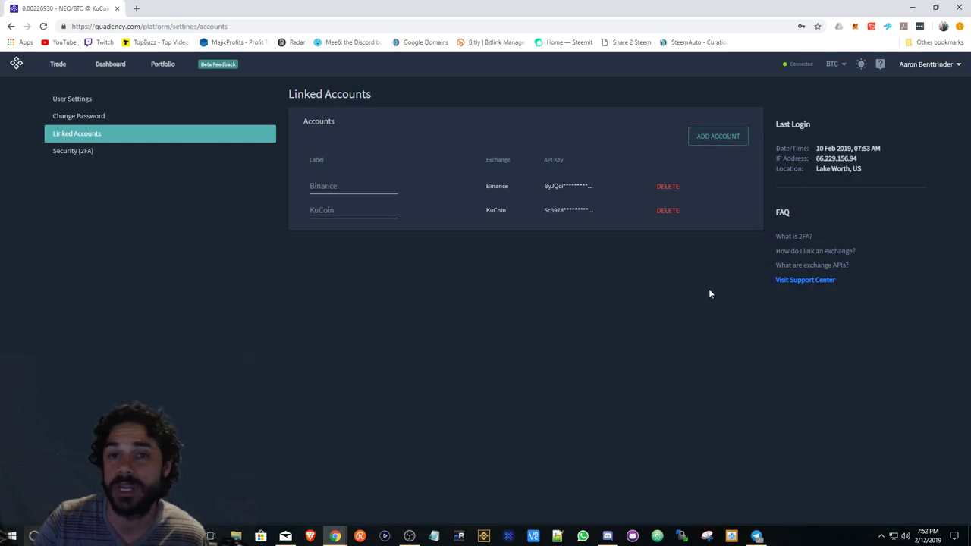
click(713, 137)
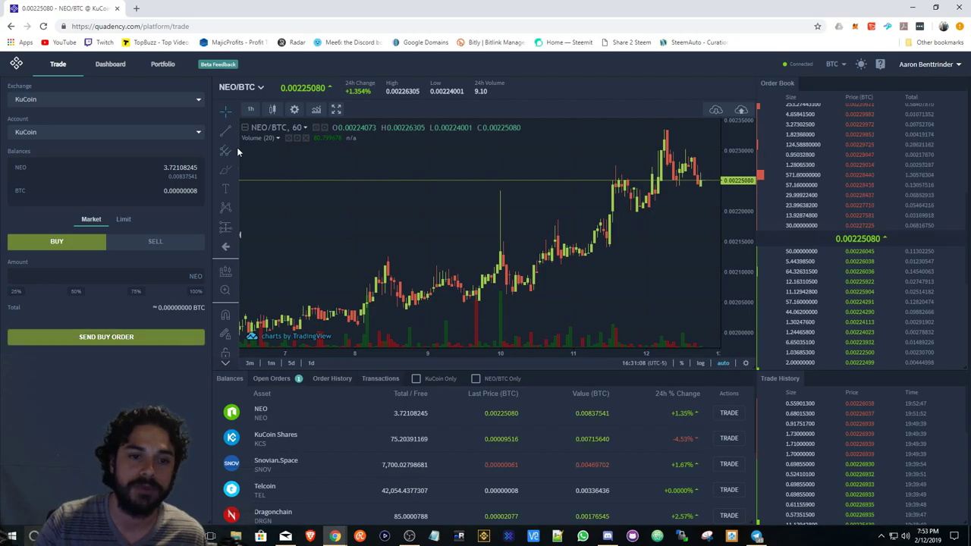
Step: Set the NEO/BTC chart interval to 1D and load the saved chart layout "13 34 NEO"
click(251, 109)
click(259, 216)
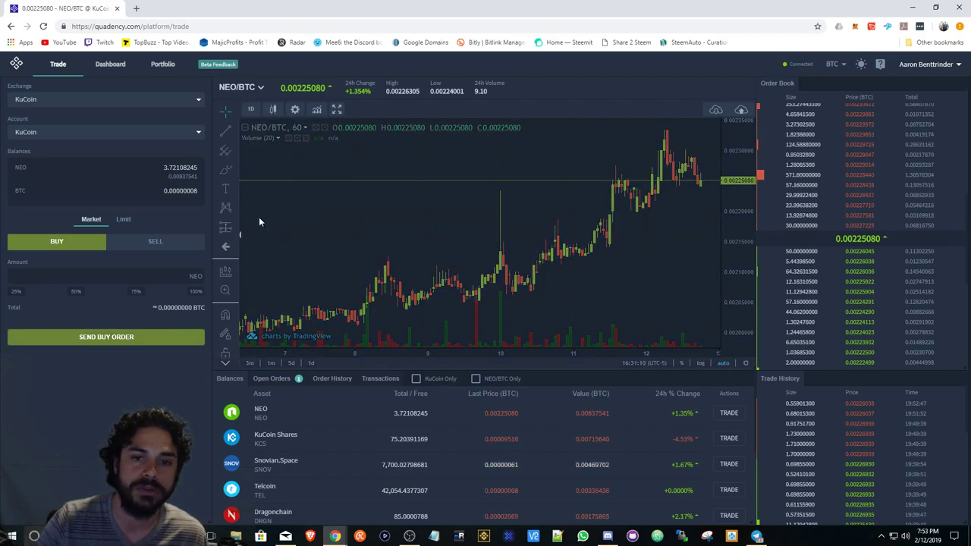
click(715, 110)
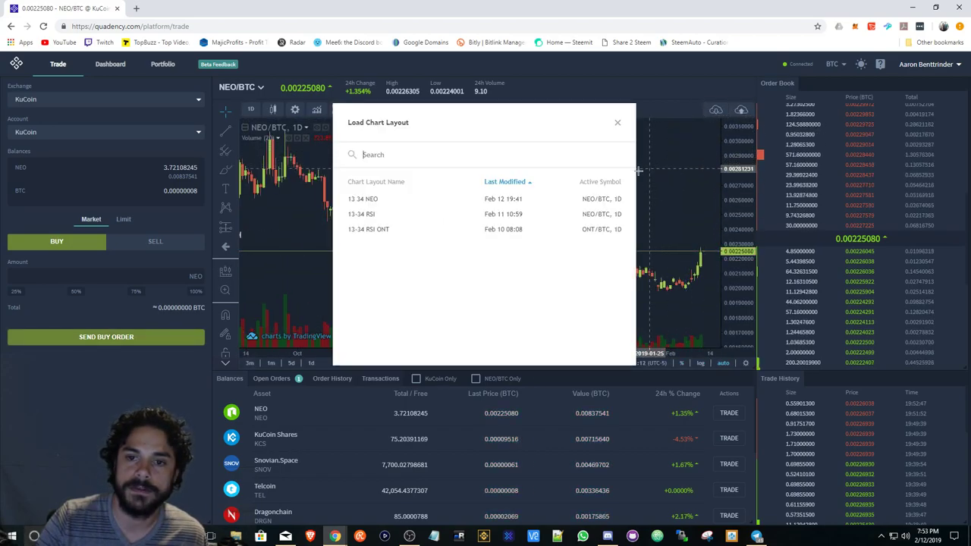
click(372, 202)
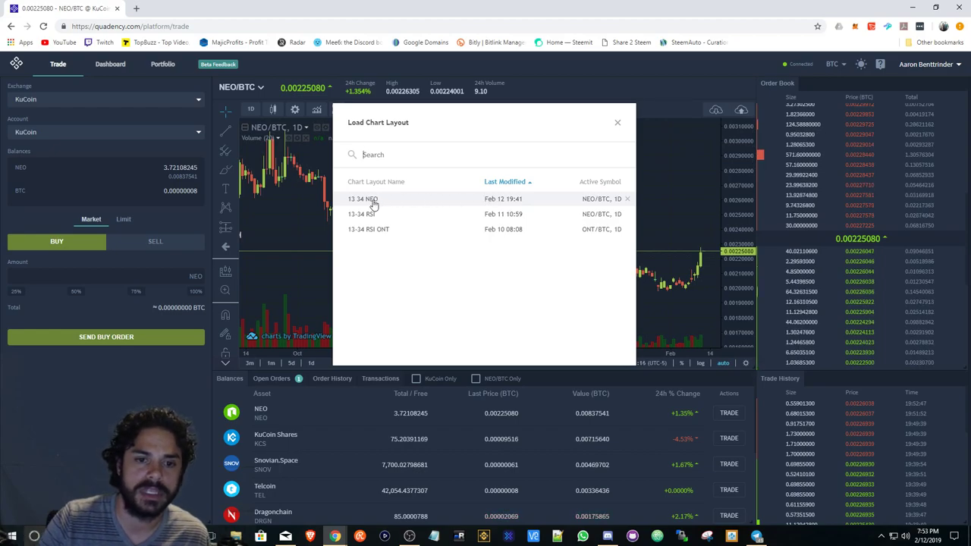
click(617, 122)
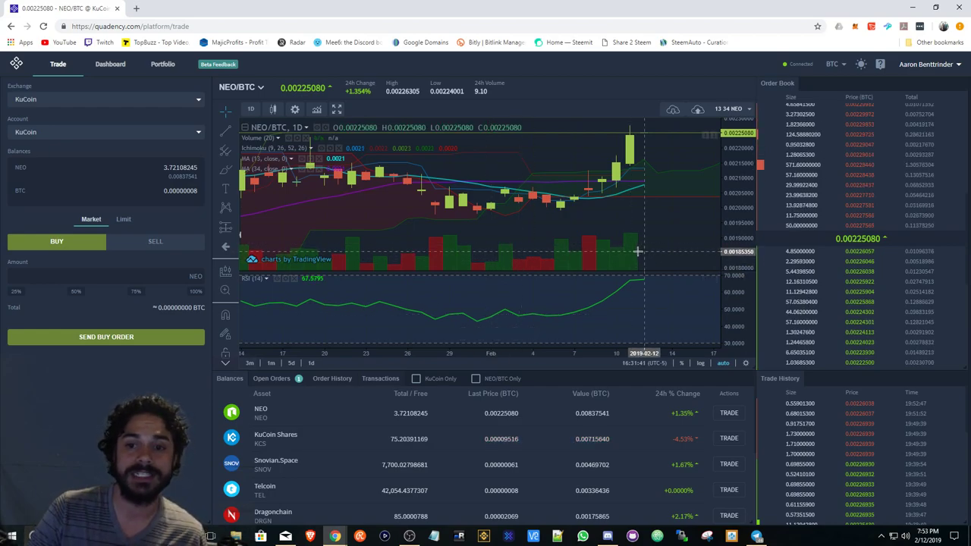
Step: Examine the recent NEO/BTC daily candles together with the moving averages, Ichimoku cloud, volume and RSI
scroll(638, 251, up, 2)
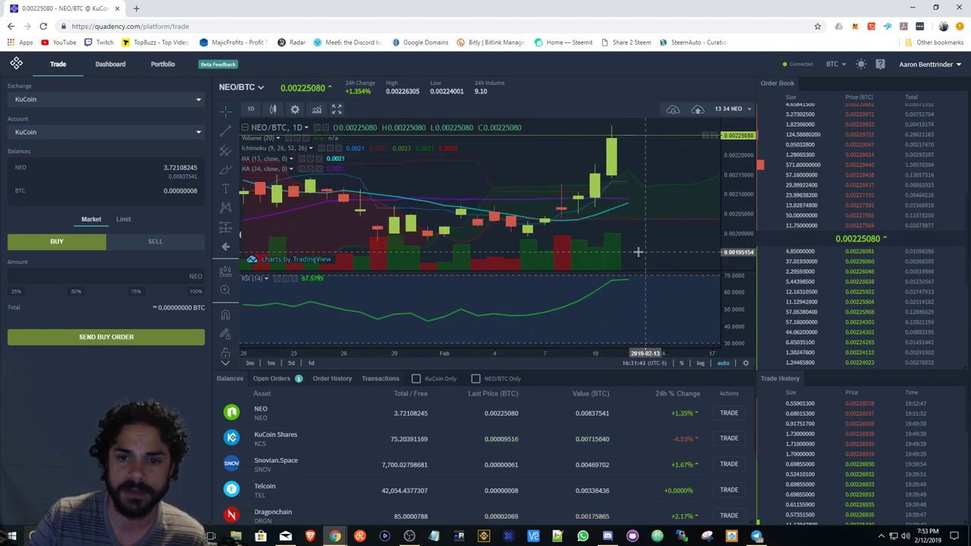
scroll(638, 251, down, 3)
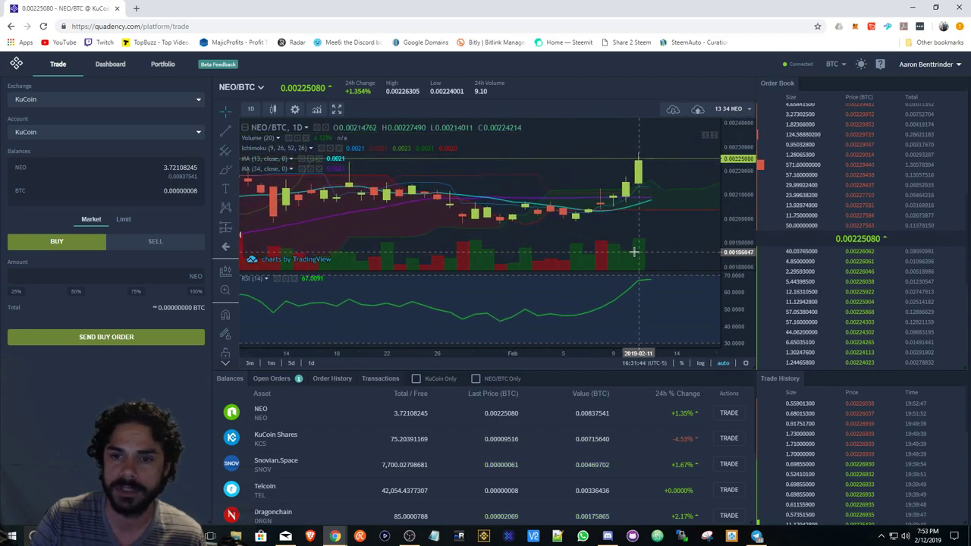
scroll(634, 251, down, 3)
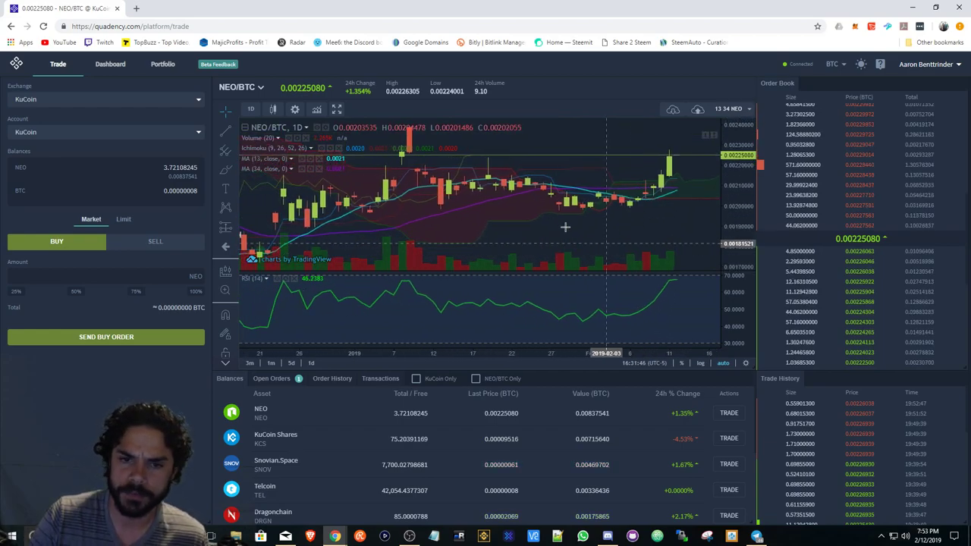
scroll(639, 232, up, 2)
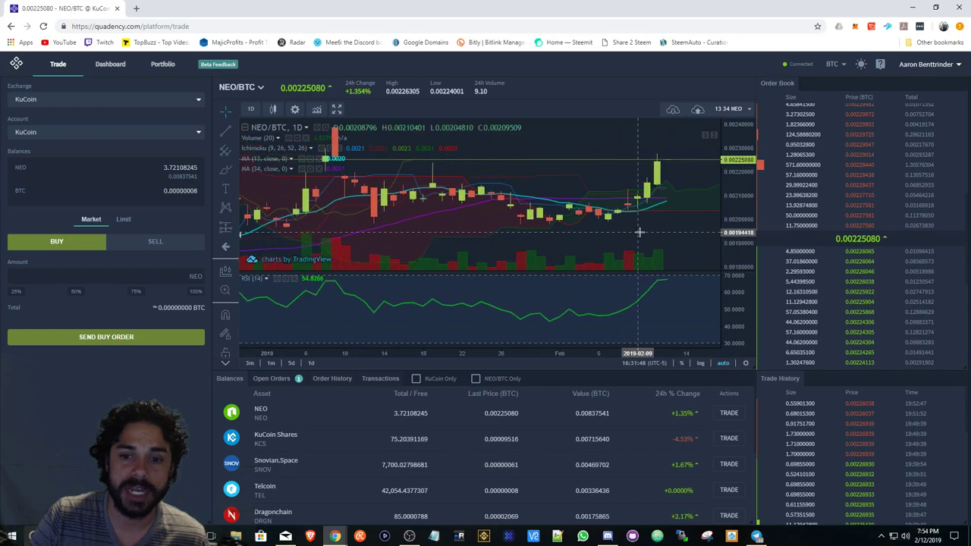
scroll(639, 232, up, 1)
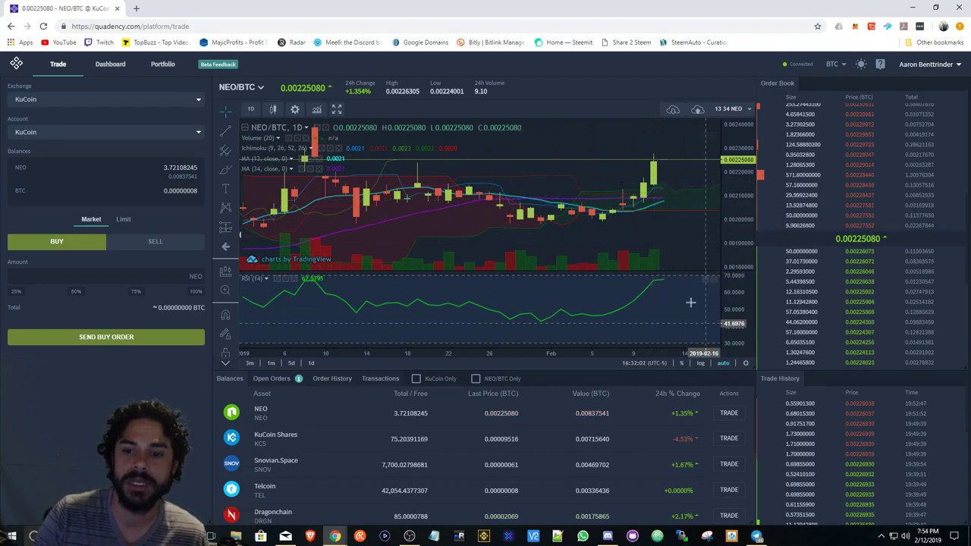
Step: Rearrange the Trade page so the NEO/BTC chart sits below the balances panel, resetting the layout once before repeating the move
click(600, 90)
drag(601, 90, 586, 279)
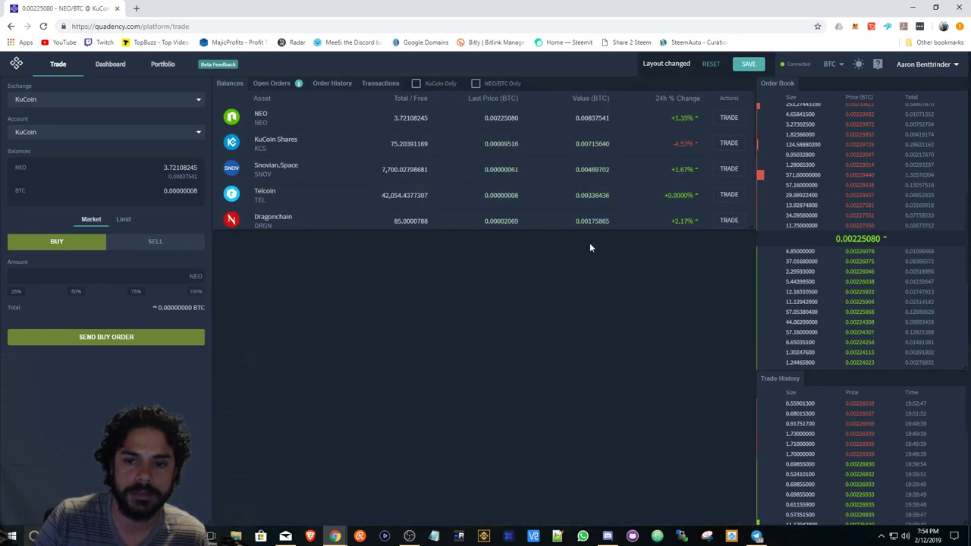
click(712, 63)
drag(610, 83, 619, 265)
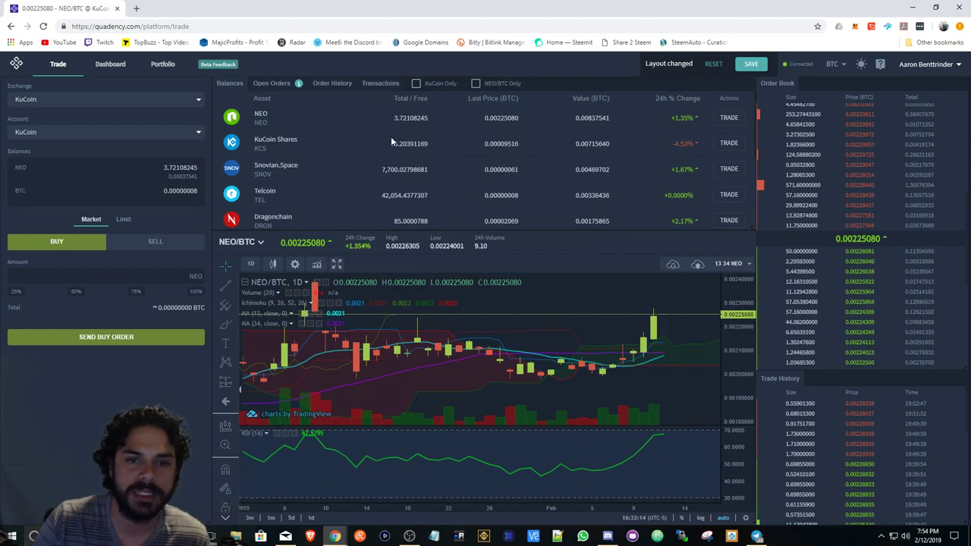
Step: Look through the asset balances, the open orders and the order history on the Trade page
scroll(390, 136, down, 3)
scroll(394, 140, up, 3)
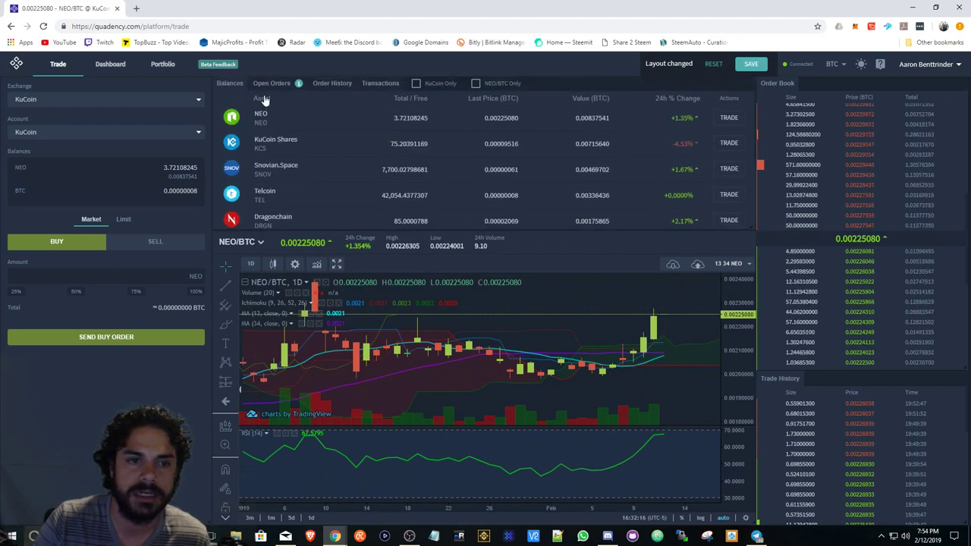
click(270, 83)
click(329, 85)
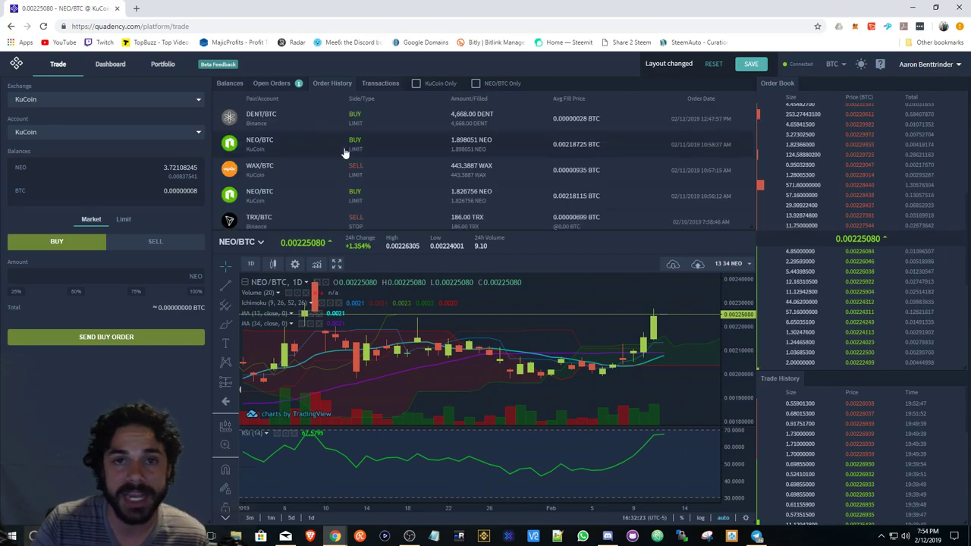
Step: Switch the exchange to Binance and limit the order history to Binance orders only
click(156, 99)
click(48, 80)
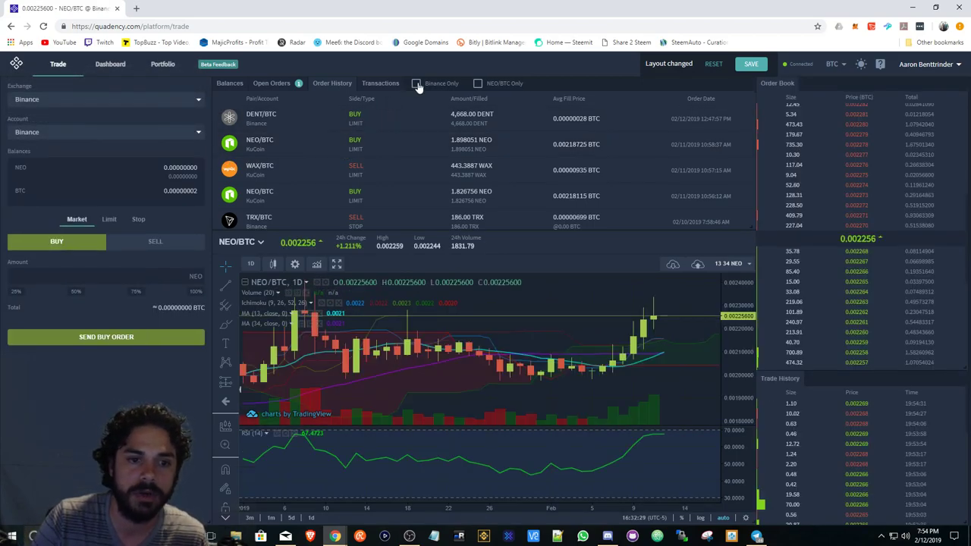
click(417, 84)
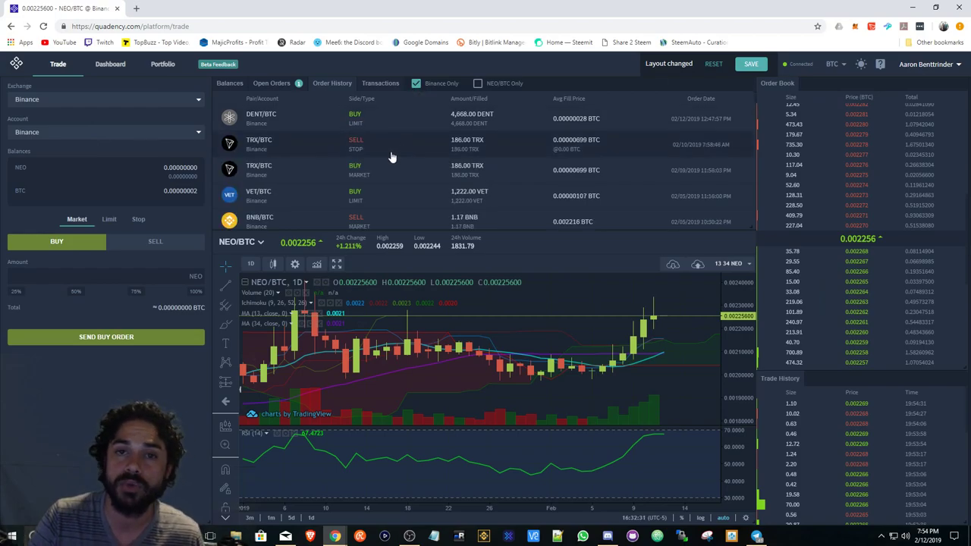
Step: Filter the order history by NEO/BTC only instead, clear that filter and bring up the transactions list
click(417, 83)
click(478, 84)
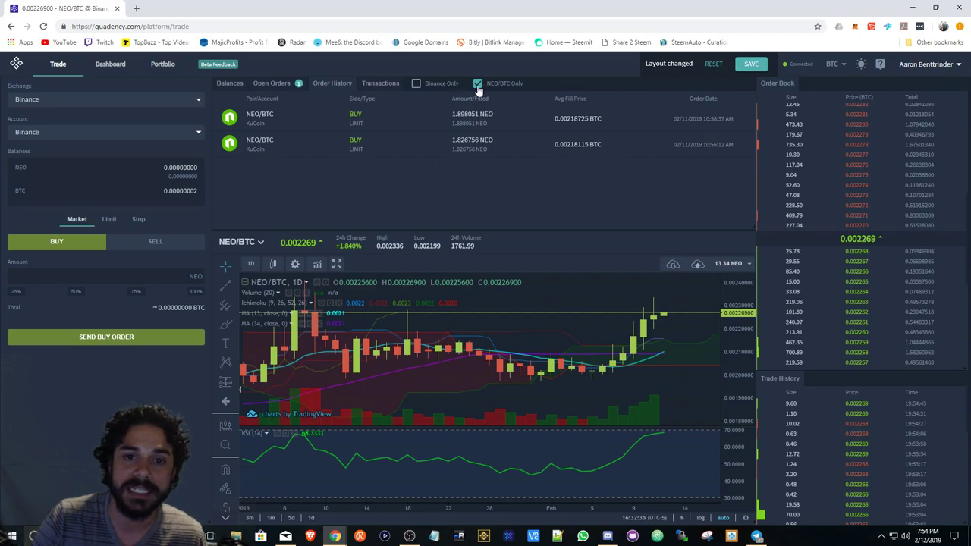
click(477, 83)
click(378, 84)
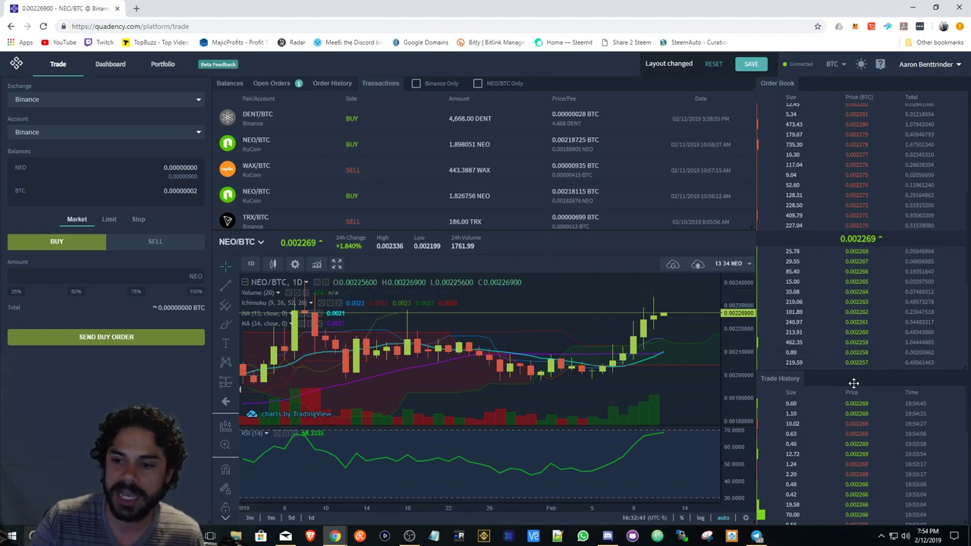
Step: Move the Trade History panel above the Order Book, and return the Order Book to its place above it
drag(851, 383, 860, 86)
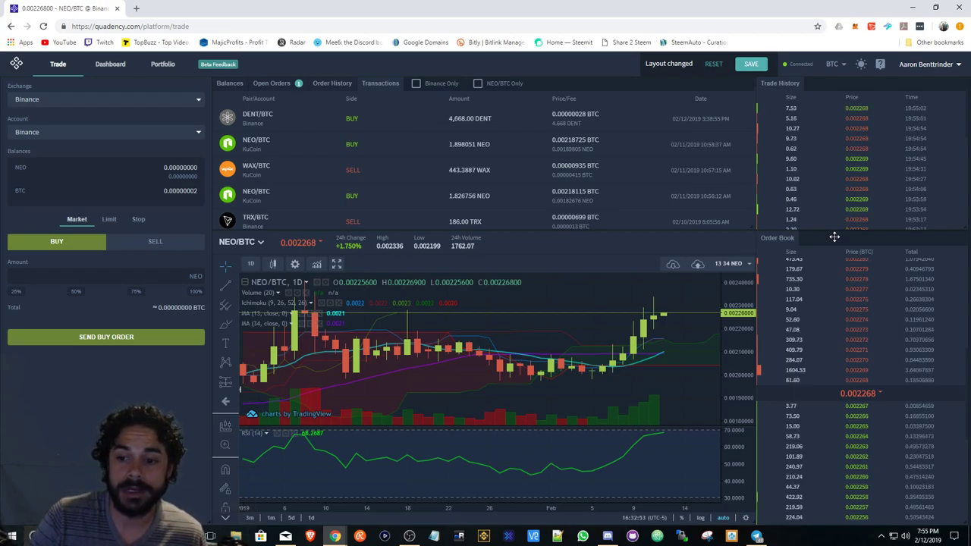
drag(834, 238, 837, 80)
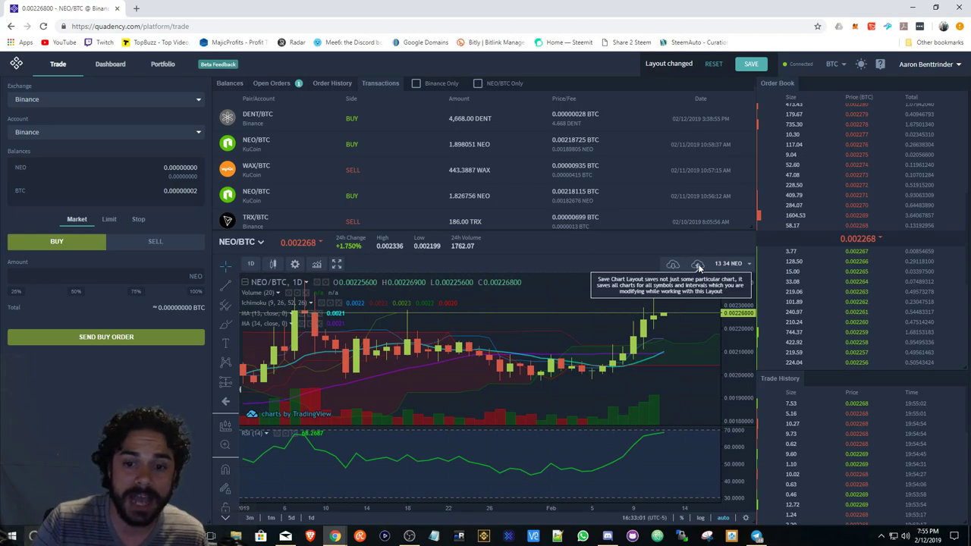
Step: Load the saved chart layout "13-34 RSI ONT" and dismiss the layout list
click(672, 264)
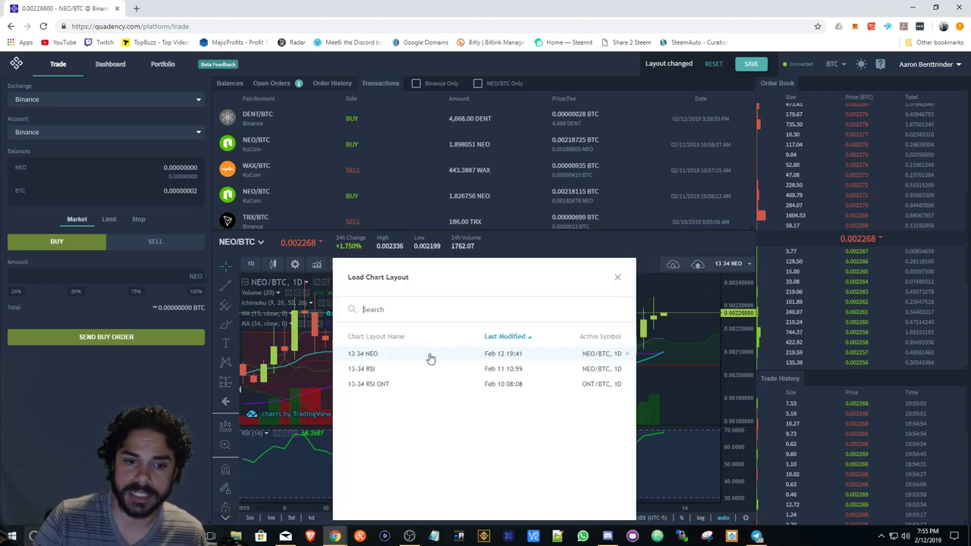
click(395, 385)
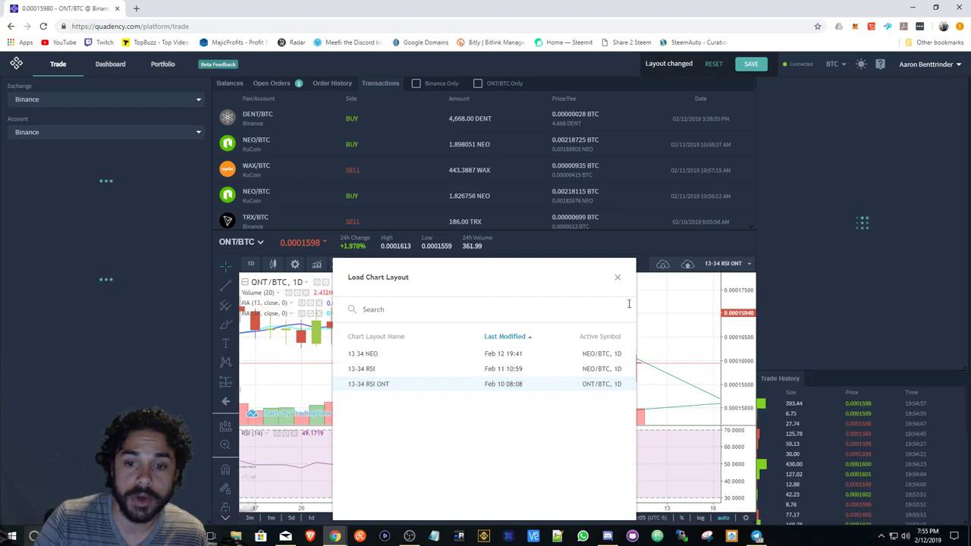
click(617, 278)
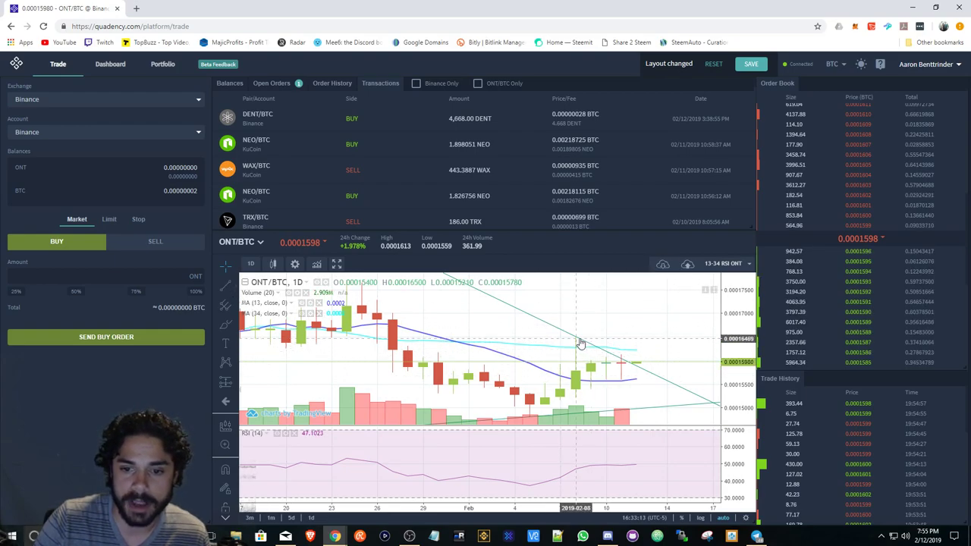
Step: Draw a trend line on the ONT/BTC chart from about 0.00016512 on 2019-02-05 to 0.00015773 on 2019-02-15, and delete it
click(225, 285)
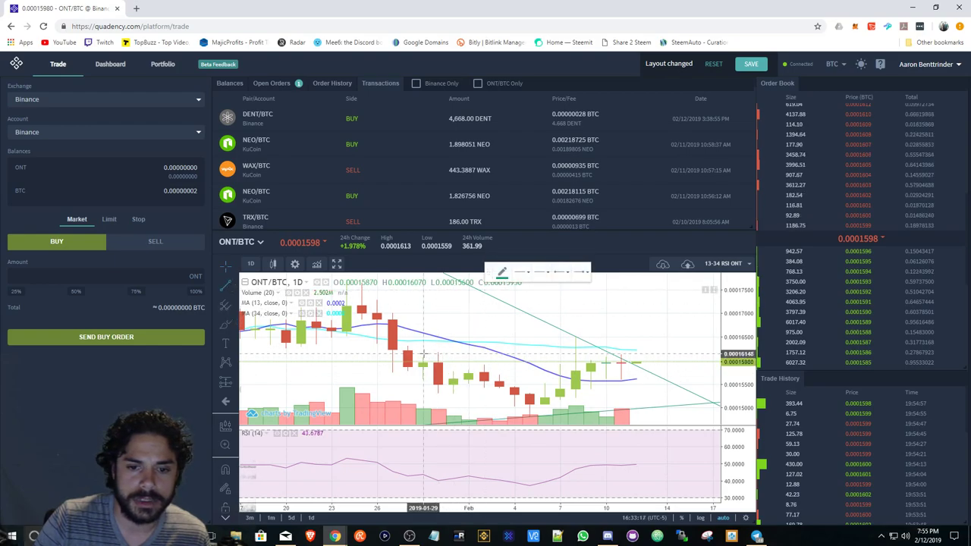
click(237, 285)
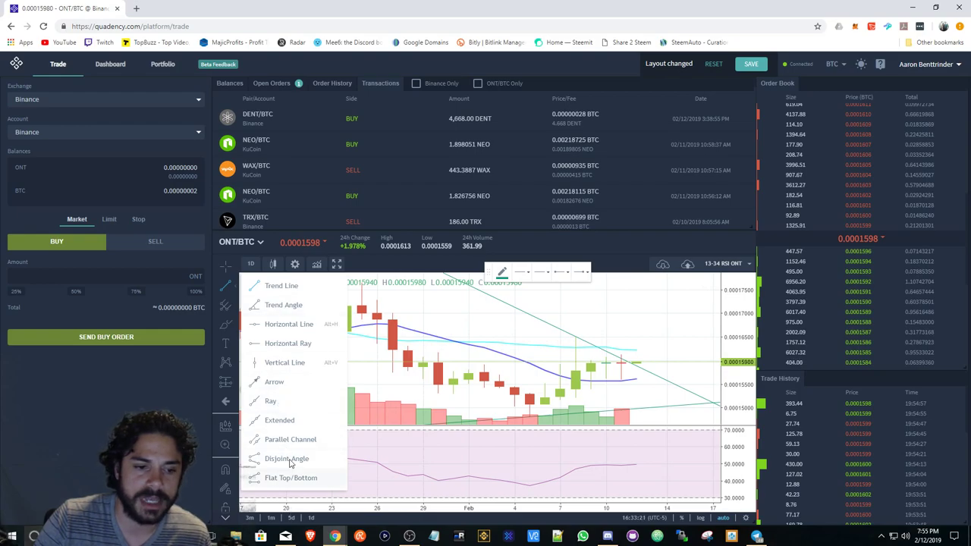
click(528, 336)
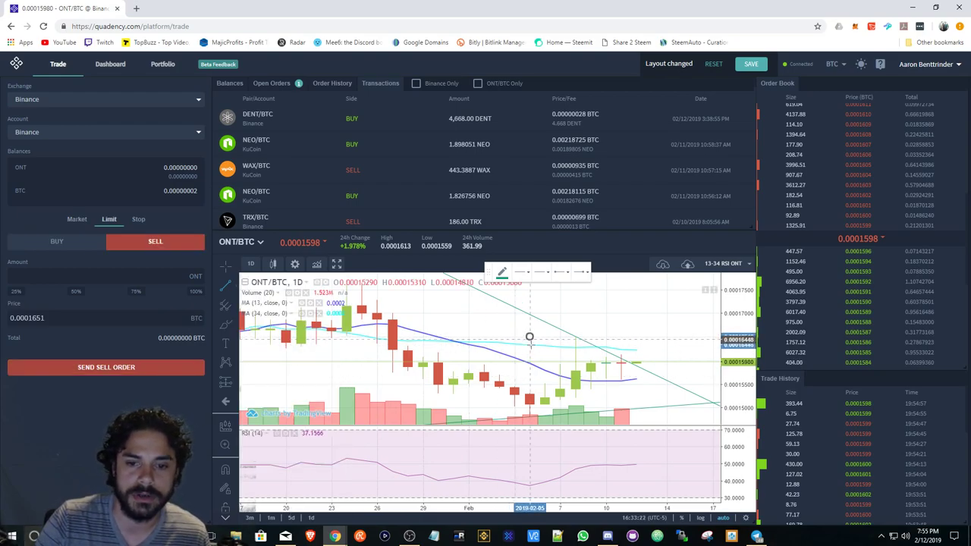
click(681, 371)
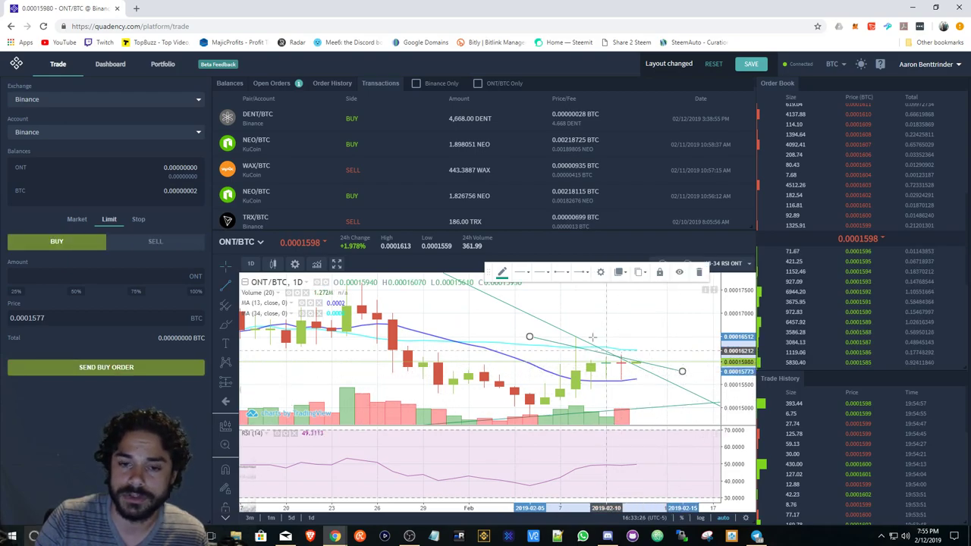
click(698, 274)
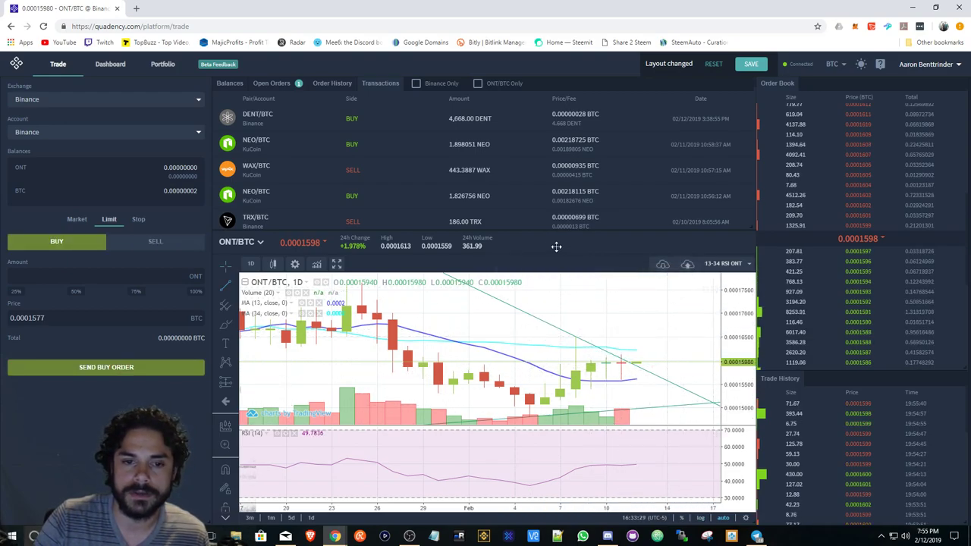
Step: Load the saved chart layout "13 34 NEO" and show a longer stretch of NEO/BTC daily candles
click(664, 264)
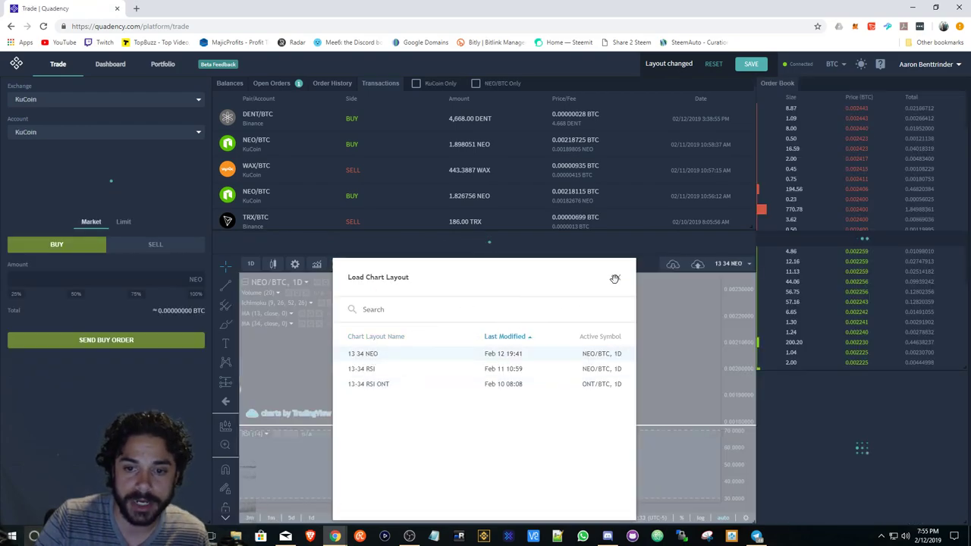
click(617, 278)
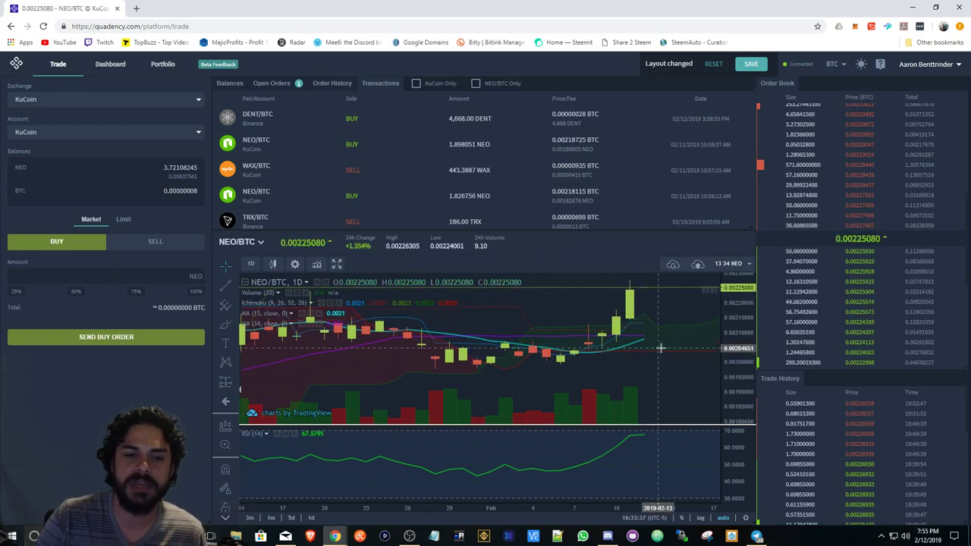
scroll(654, 351, down, 3)
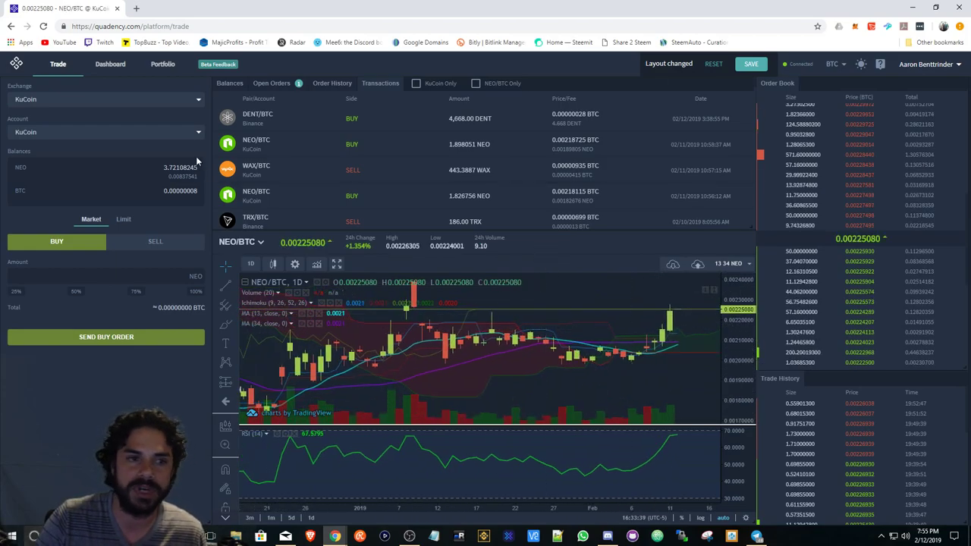
Step: Reopen the Trade page by way of the Dashboard, with Binance as the exchange and the NEO/BTC chart interval set to 1D
click(110, 67)
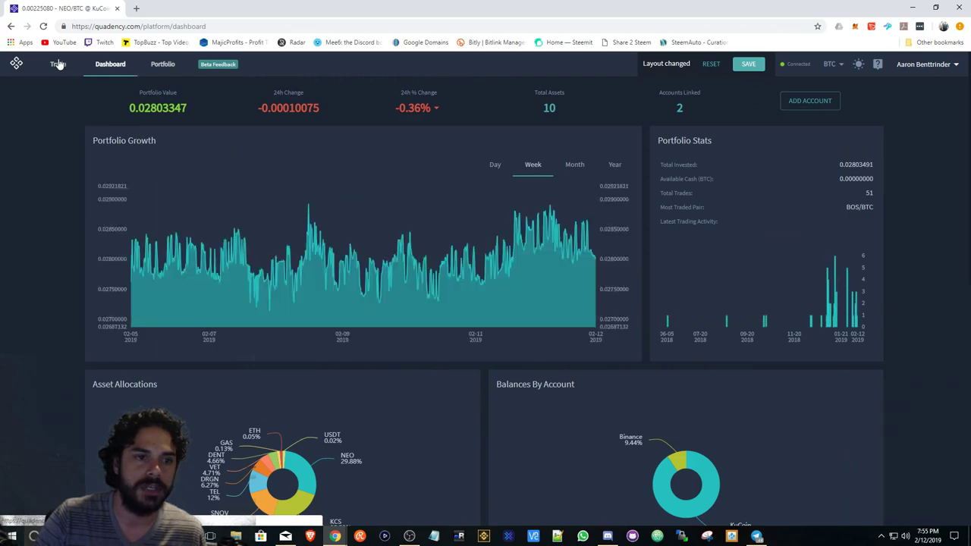
click(58, 64)
click(144, 99)
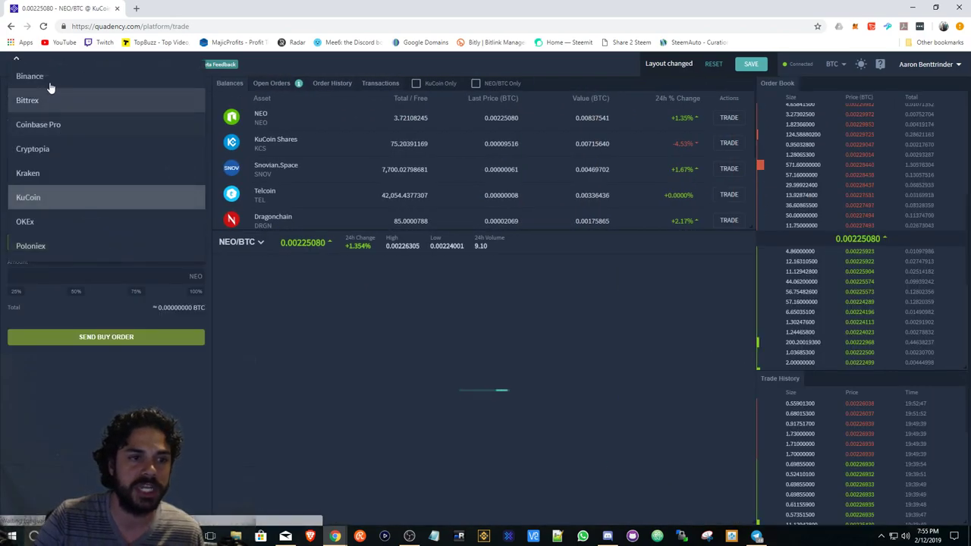
click(46, 78)
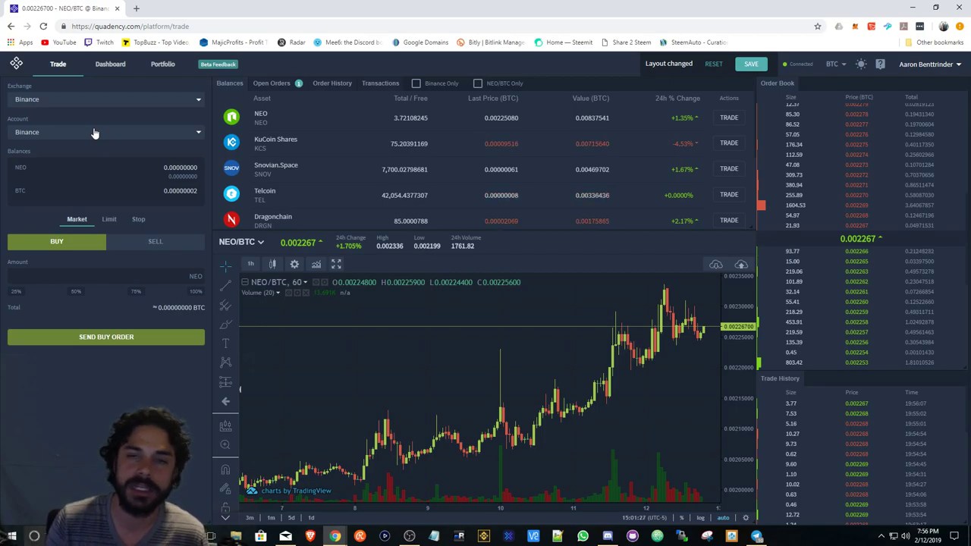
click(250, 263)
click(254, 371)
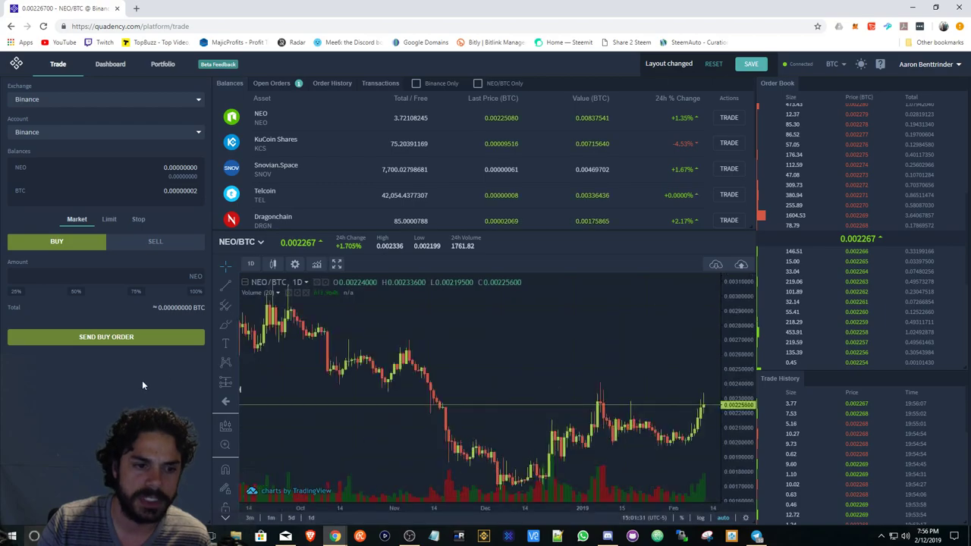